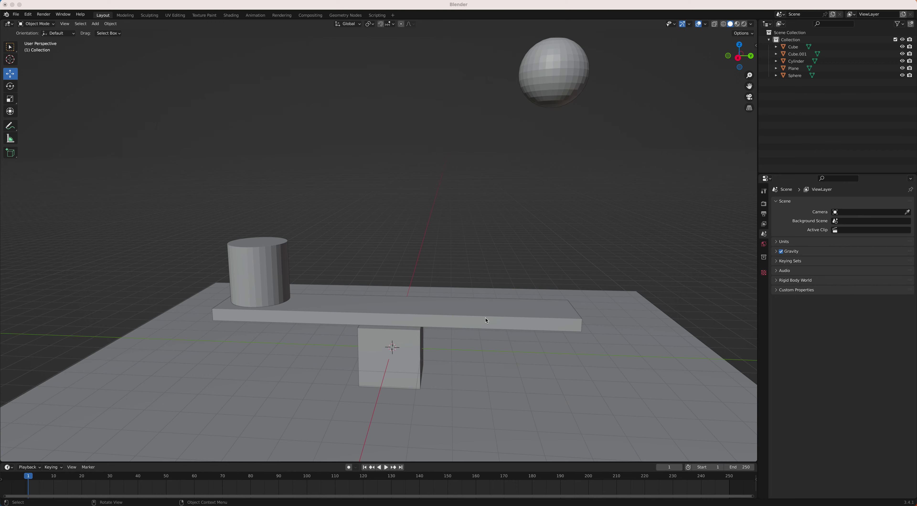
- Play the seesaw scene's animation before adding any physics, and return to the first frame
{"action": "middle_click_drag", "start_coordinate": [484, 317], "coordinate": [487, 346]}
{"action": "scroll", "coordinate": [486, 346], "scroll_direction": "up", "scroll_amount": 2}
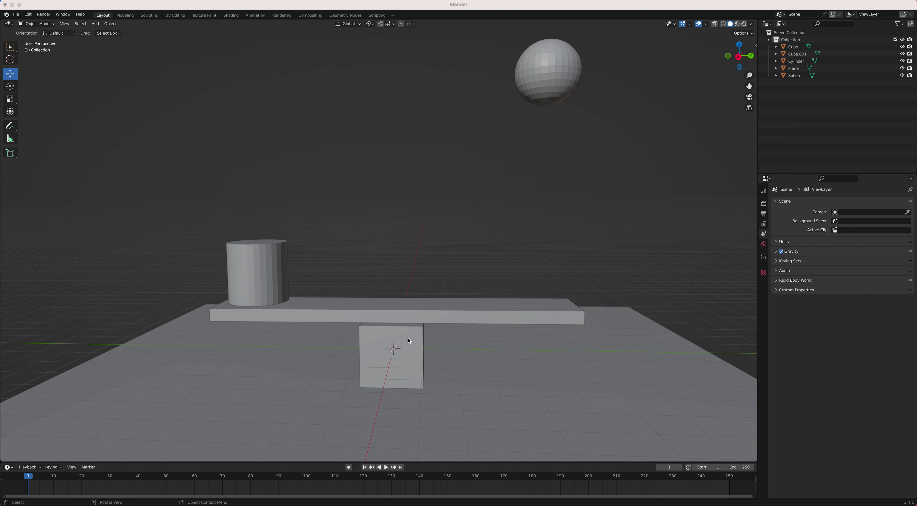
{"action": "left_click", "coordinate": [386, 467]}
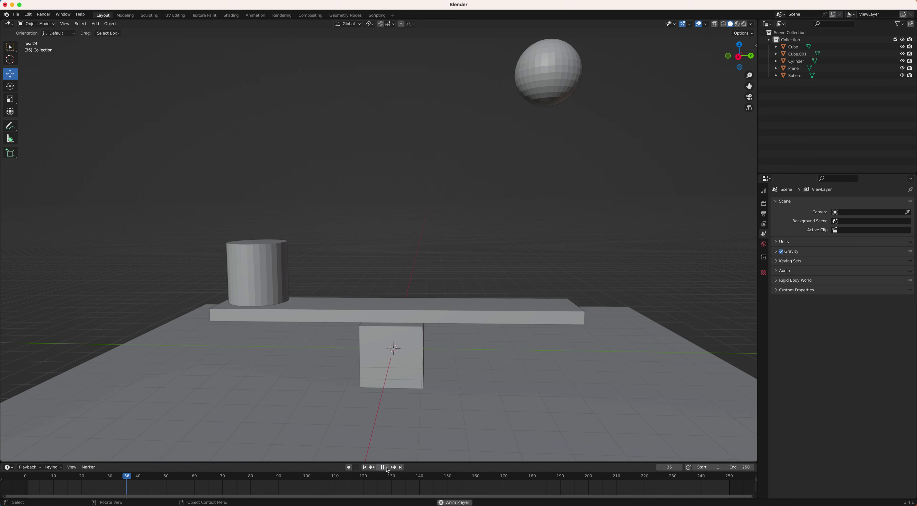
{"action": "left_click", "coordinate": [387, 468]}
{"action": "left_click", "coordinate": [367, 470]}
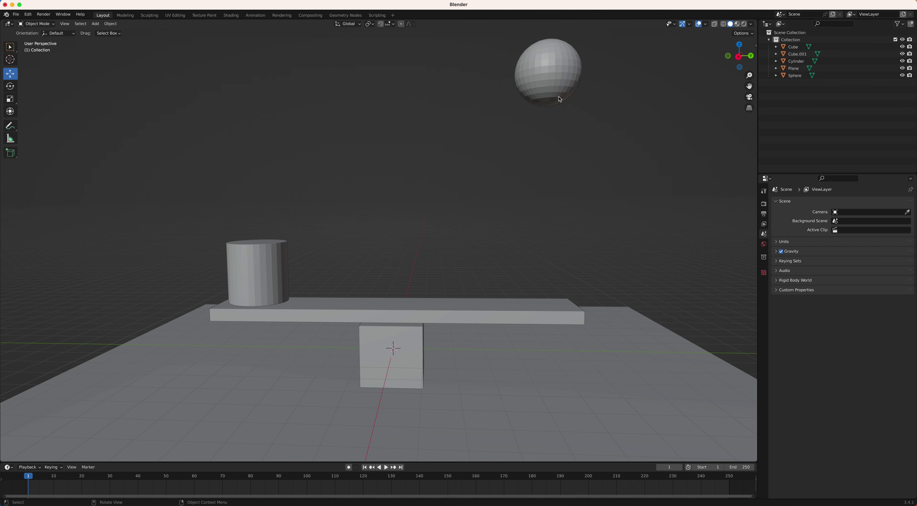
- Add rigid body physics to the sphere with its type set to Active
{"action": "left_click", "coordinate": [538, 82]}
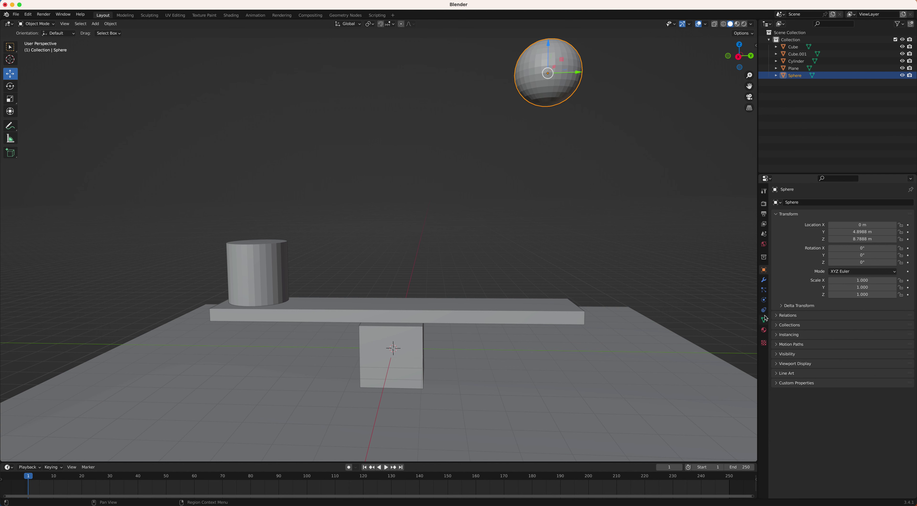
{"action": "left_click", "coordinate": [764, 301]}
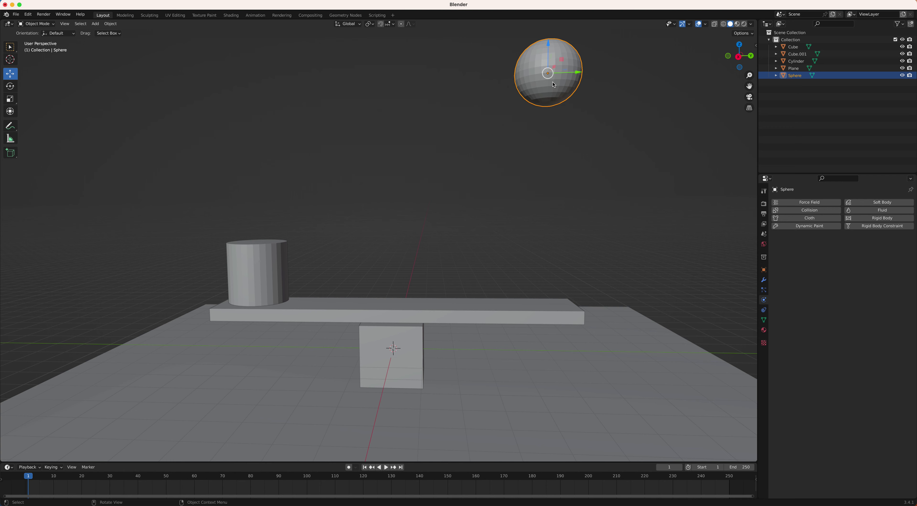
{"action": "left_click", "coordinate": [884, 220]}
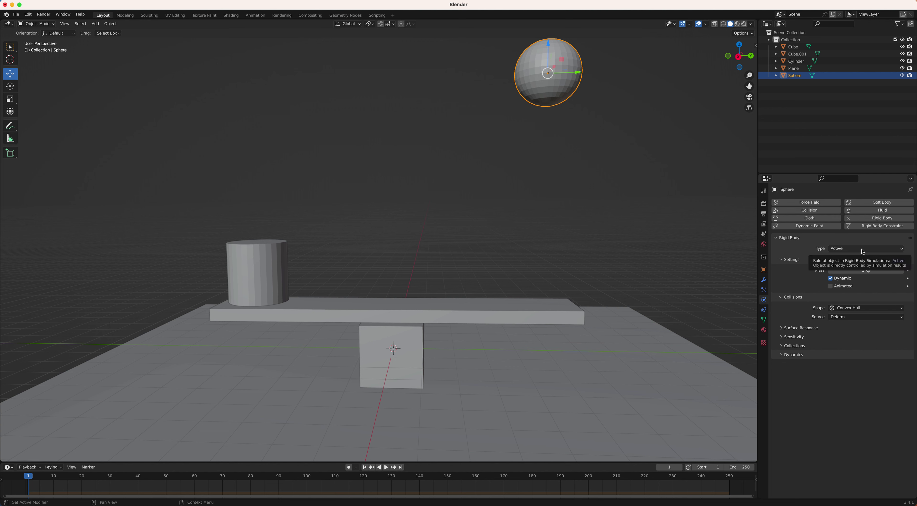
{"action": "left_click", "coordinate": [863, 251]}
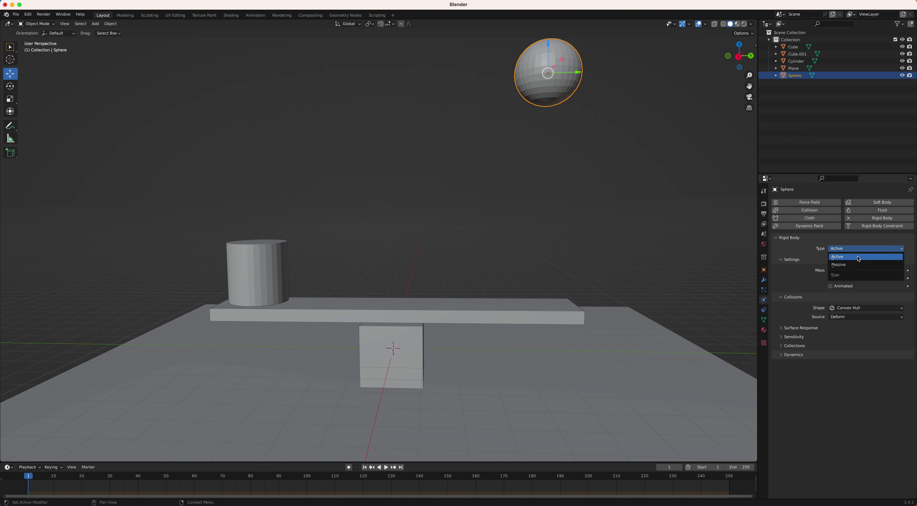
{"action": "left_click", "coordinate": [854, 257]}
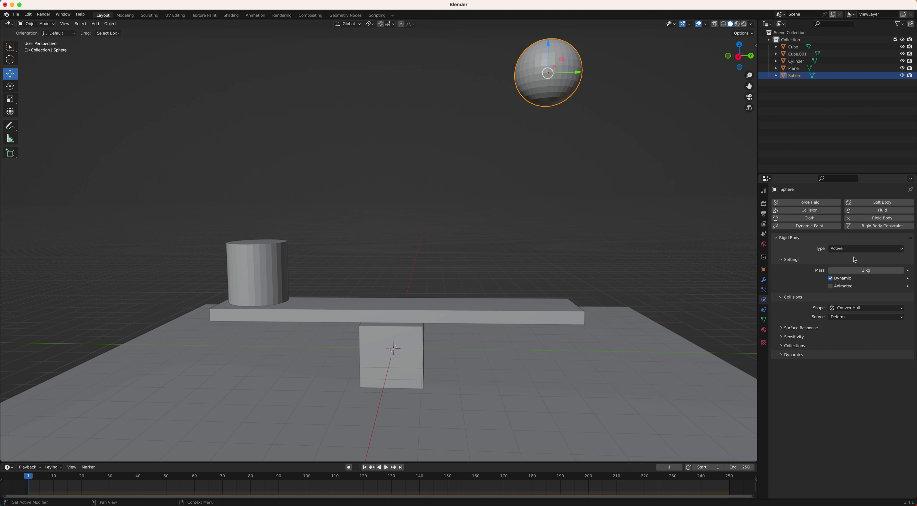
- Make the cylinder and the long plank beneath it active rigid bodies
{"action": "left_click", "coordinate": [262, 261]}
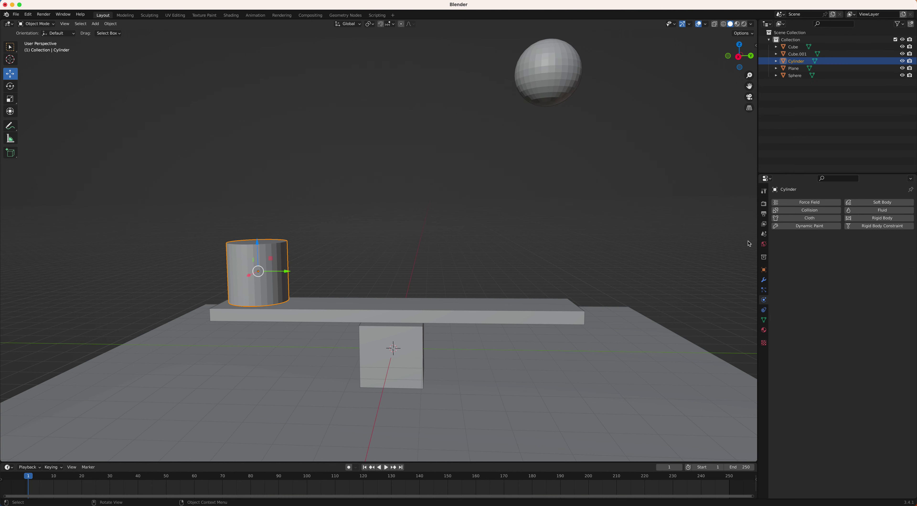
{"action": "left_click", "coordinate": [886, 221]}
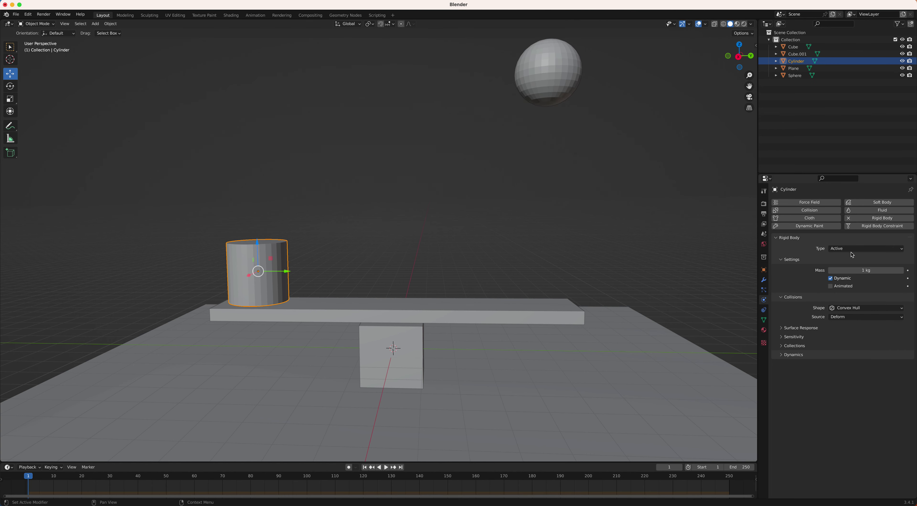
{"action": "left_click", "coordinate": [462, 313]}
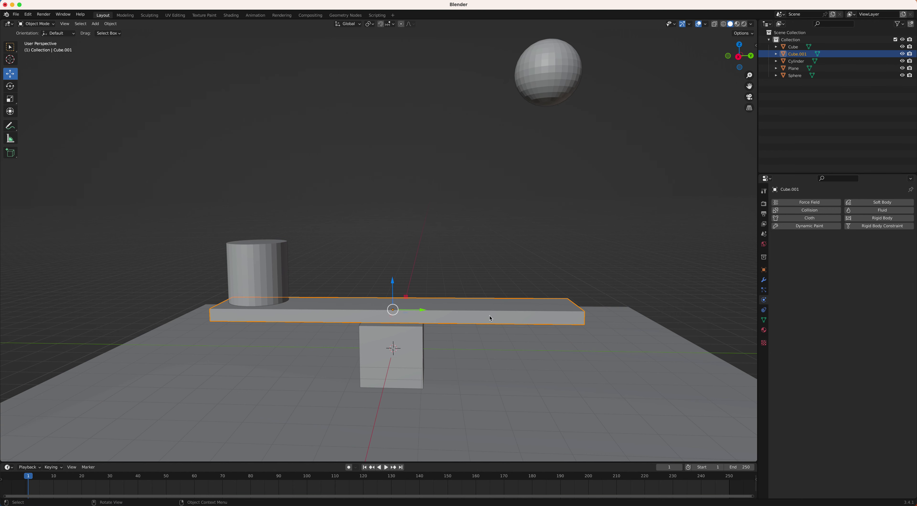
{"action": "left_click", "coordinate": [880, 219]}
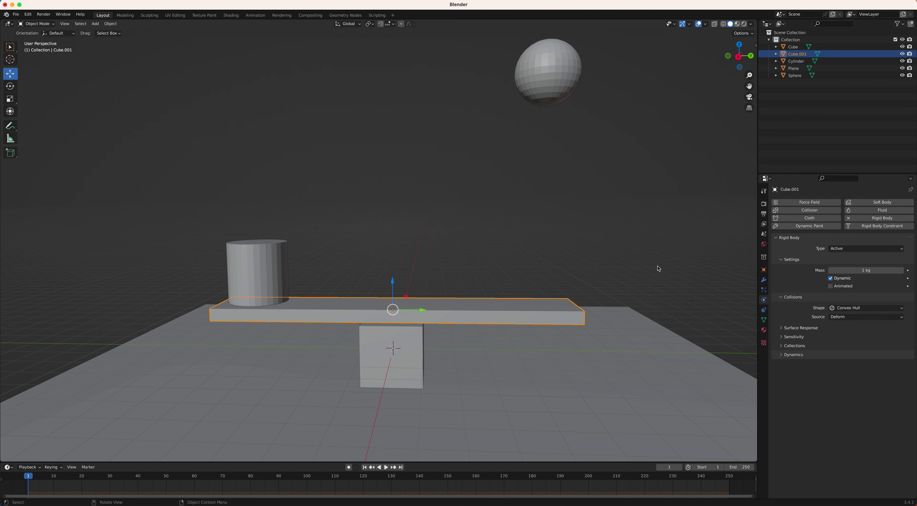
- Add rigid body physics to the cube supporting the plank and set its type to Passive
{"action": "left_click", "coordinate": [419, 340]}
{"action": "left_click", "coordinate": [429, 367]}
{"action": "left_click", "coordinate": [422, 366]}
{"action": "left_click", "coordinate": [458, 375]}
{"action": "left_click", "coordinate": [414, 343]}
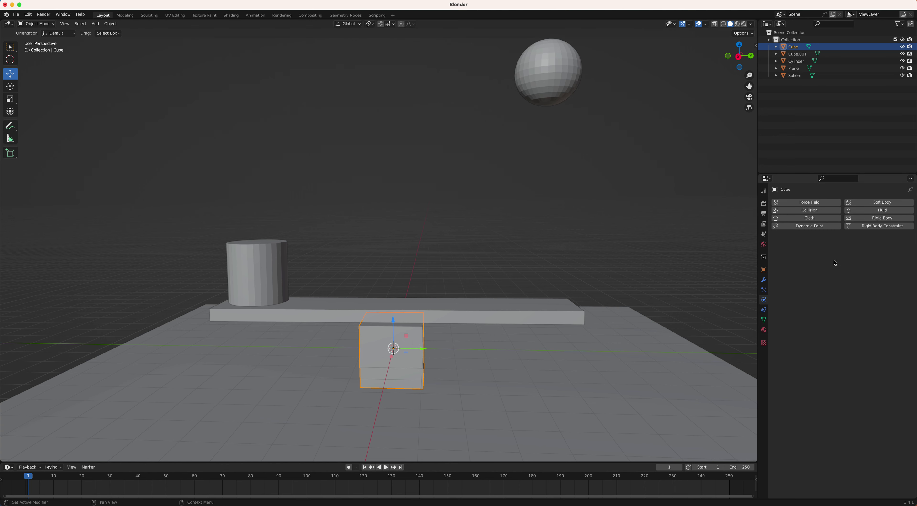
{"action": "left_click", "coordinate": [870, 219]}
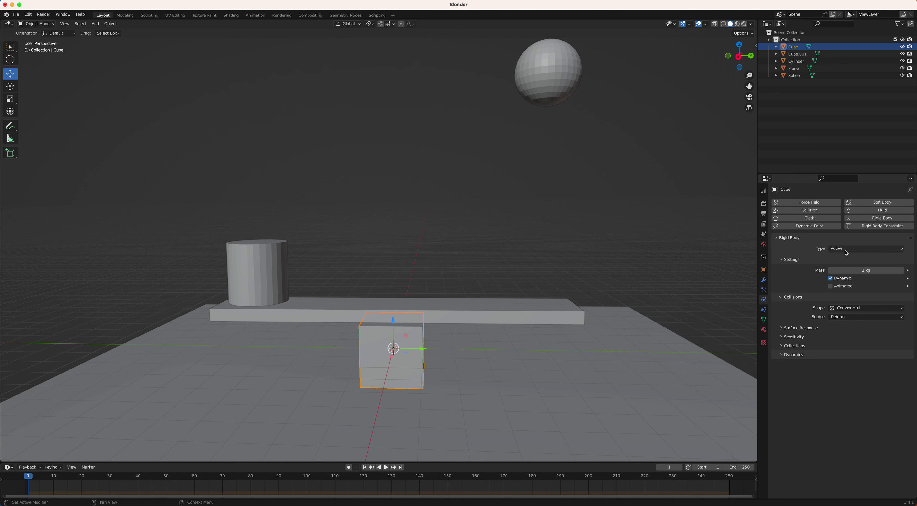
{"action": "left_click", "coordinate": [865, 248]}
{"action": "left_click", "coordinate": [854, 260]}
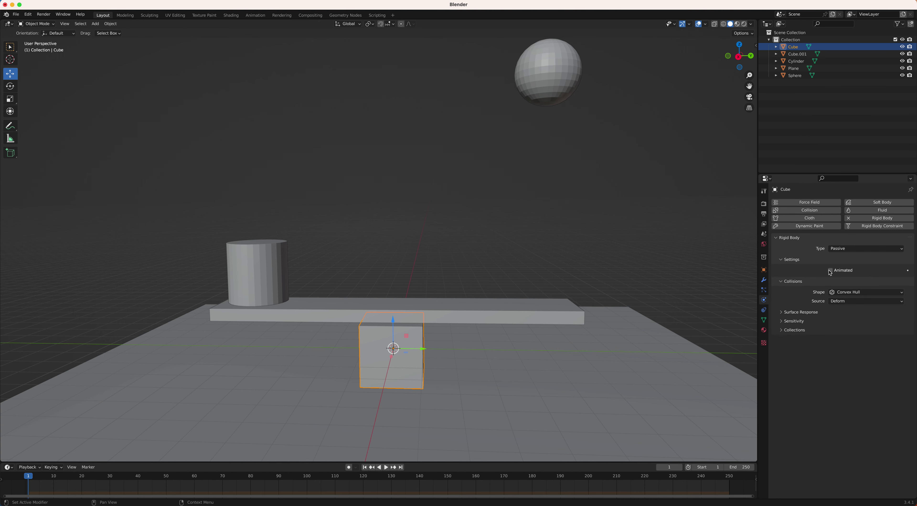
- Make the ground plane a rigid body of type Passive
{"action": "left_click", "coordinate": [589, 356]}
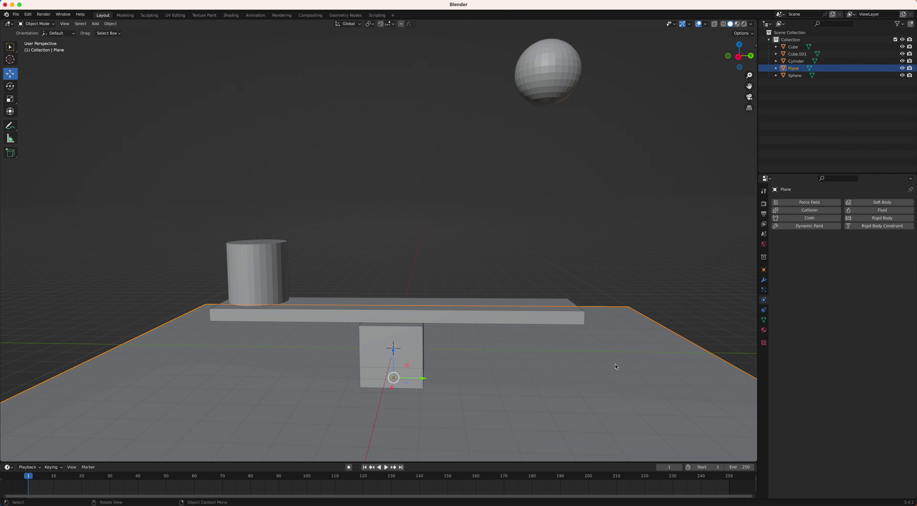
{"action": "left_click", "coordinate": [860, 219]}
{"action": "left_click", "coordinate": [851, 249]}
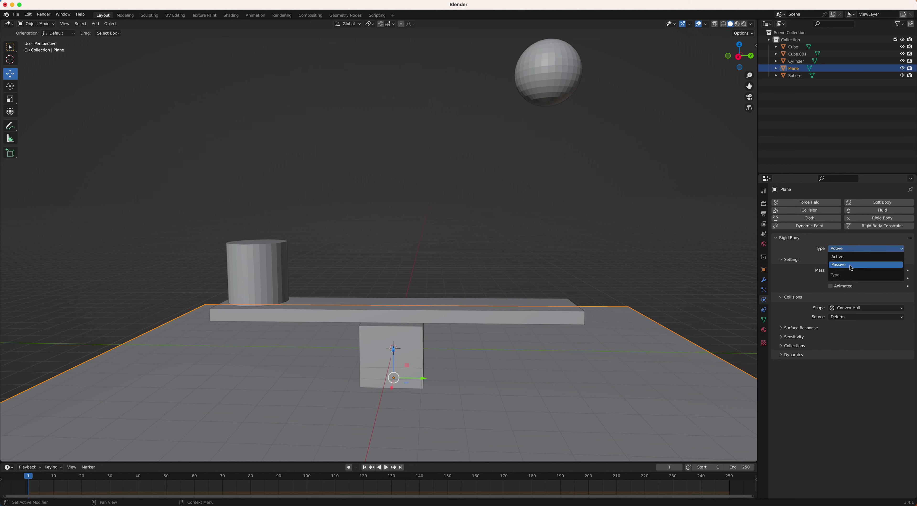
{"action": "left_click", "coordinate": [849, 266]}
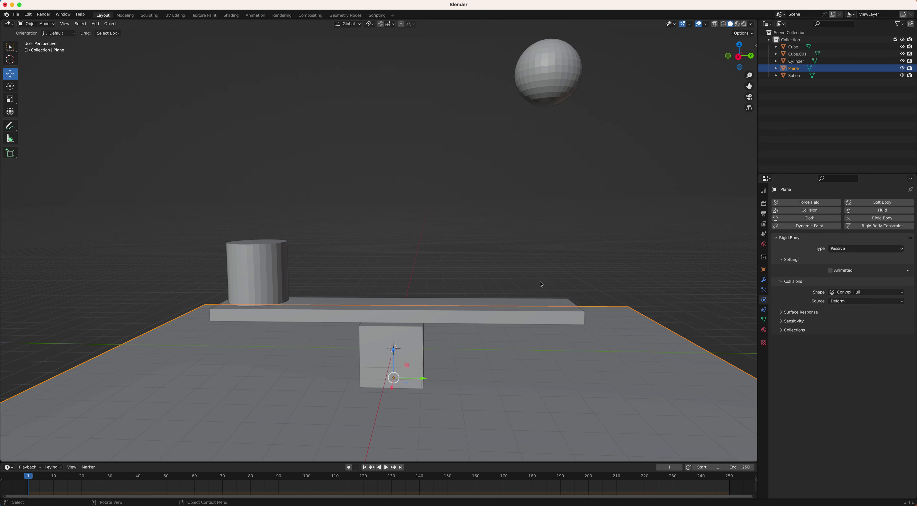
- Play the rigid body simulation twice from the start, returning to frame 1 after each run
{"action": "left_click", "coordinate": [386, 468]}
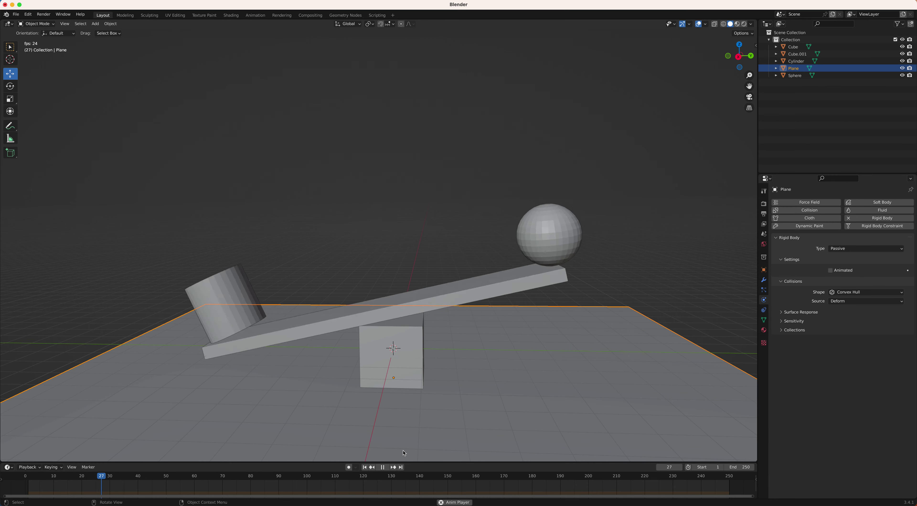
{"action": "left_click", "coordinate": [383, 467]}
{"action": "key", "text": "shift+Left"}
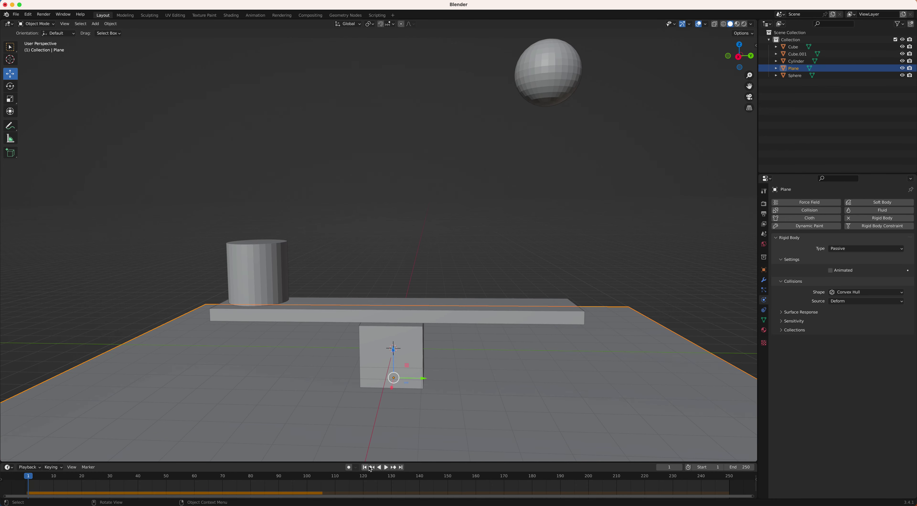
{"action": "left_click", "coordinate": [386, 468]}
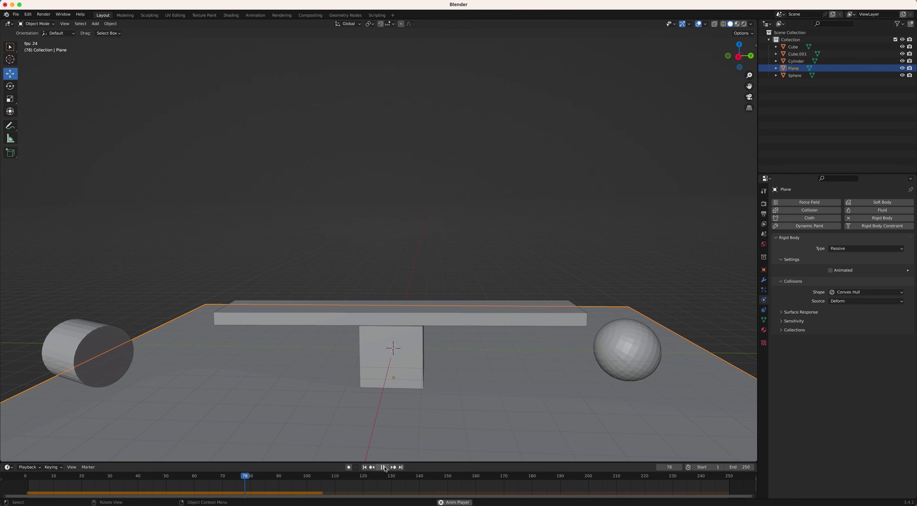
{"action": "left_click", "coordinate": [383, 467]}
{"action": "left_click", "coordinate": [364, 467]}
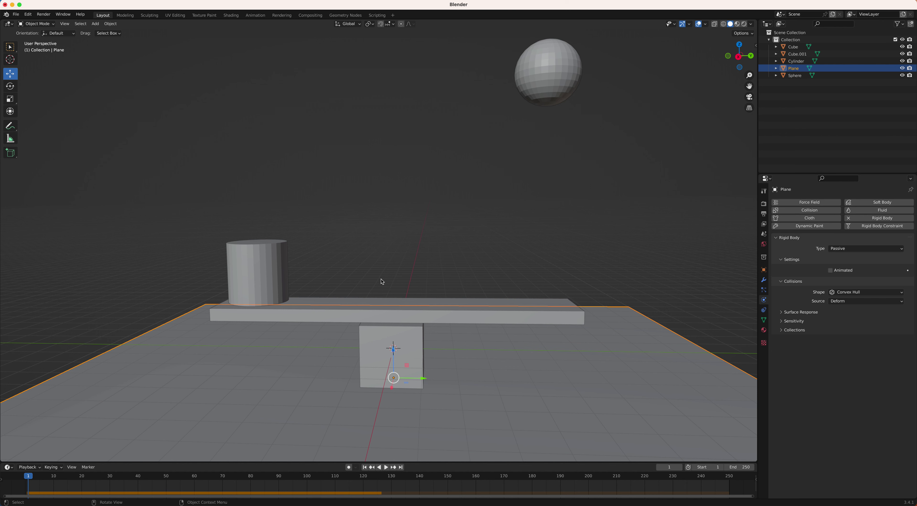
- Set the sphere's rigid body mass to 10 kg
{"action": "left_click", "coordinate": [405, 278]}
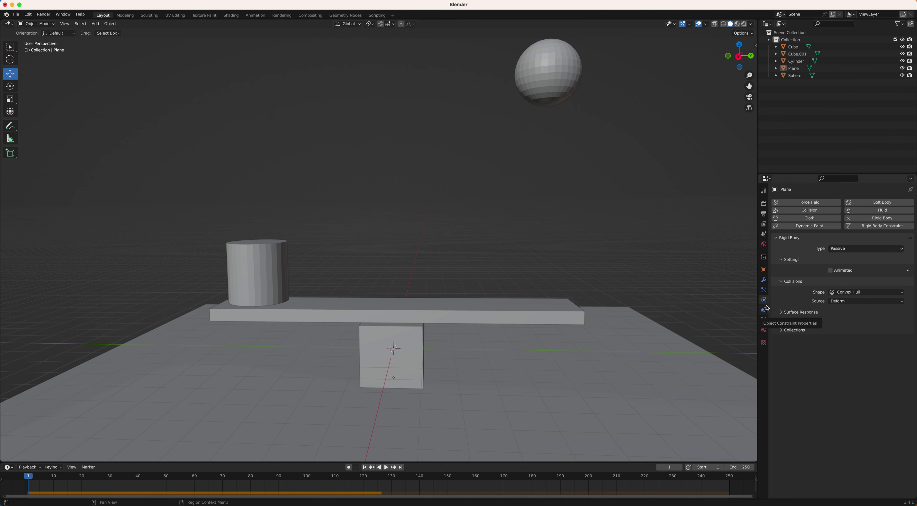
{"action": "left_click", "coordinate": [549, 73]}
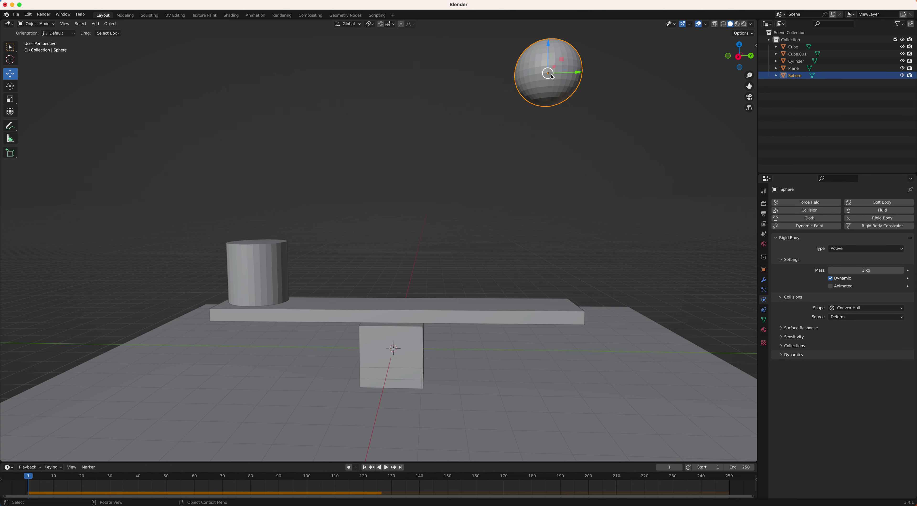
{"action": "left_click", "coordinate": [851, 271]}
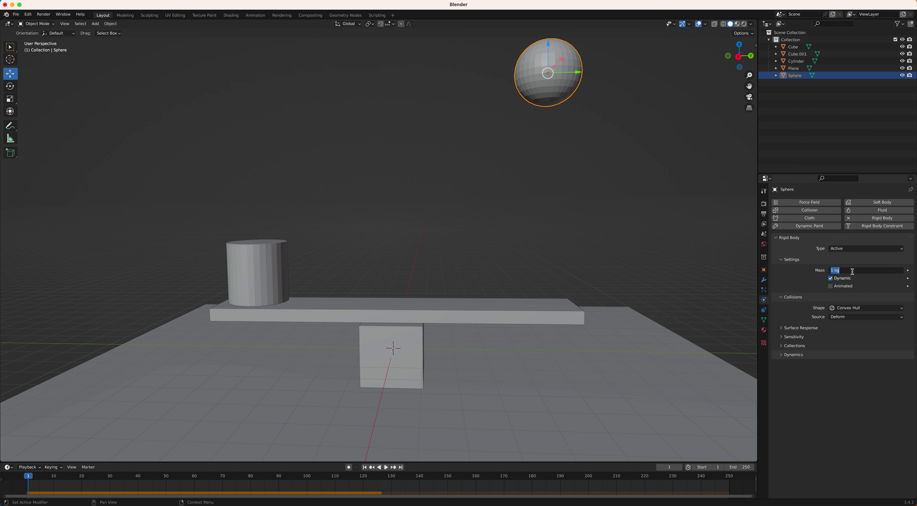
{"action": "left_click", "coordinate": [833, 271]}
{"action": "type", "text": "0"}
{"action": "key", "text": "Return"}
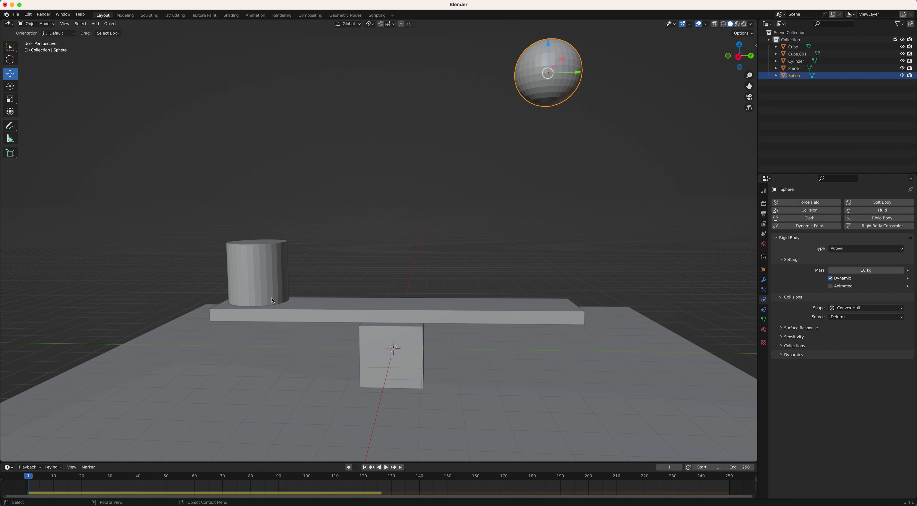
- Play the simulation with the heavier sphere and return to the first frame
{"action": "left_click", "coordinate": [385, 467]}
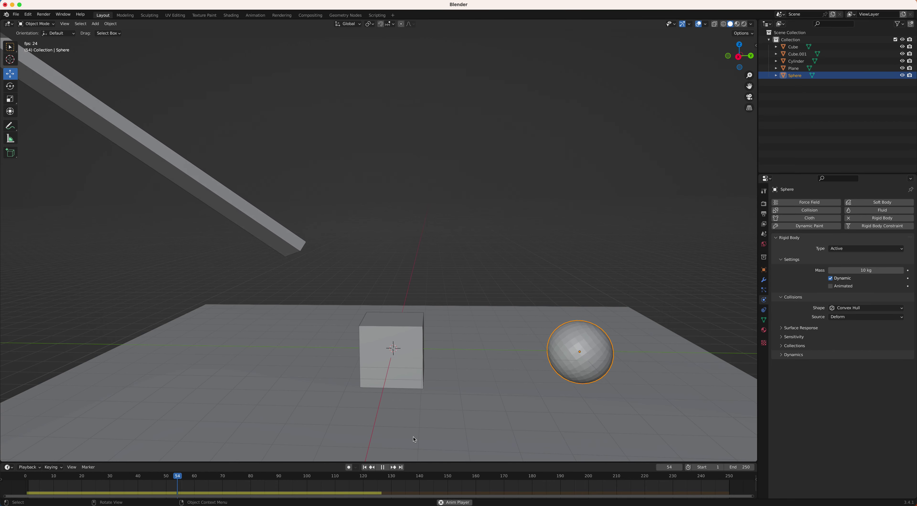
{"action": "left_click", "coordinate": [382, 467]}
{"action": "left_click", "coordinate": [364, 467]}
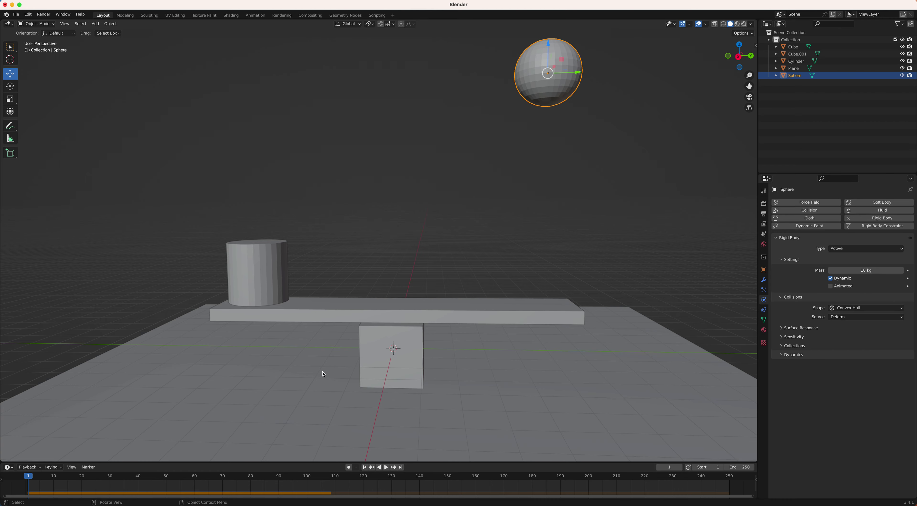
- Lower the cylinder slightly along Z so that its base overlaps the plank
{"action": "middle_click_drag", "start_coordinate": [382, 374], "coordinate": [384, 370]}
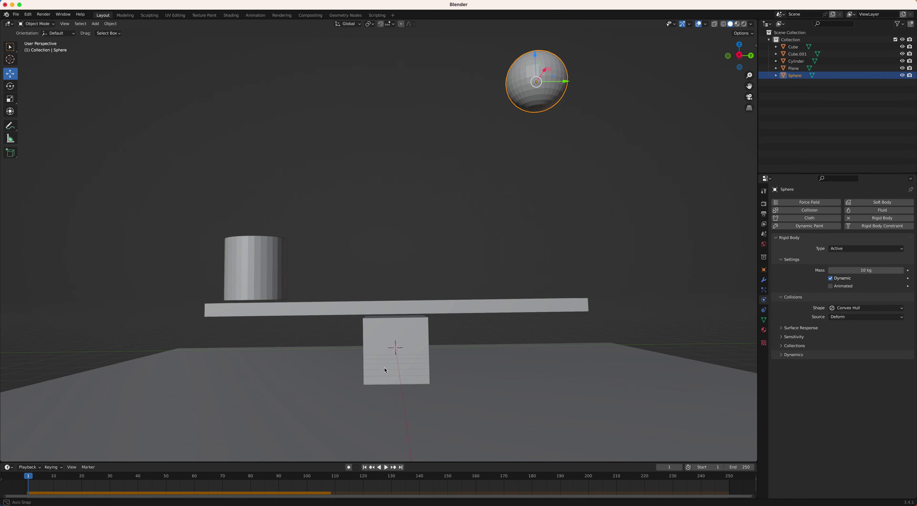
{"action": "scroll", "coordinate": [224, 314], "scroll_direction": "up", "scroll_amount": 2}
{"action": "middle_click_drag", "start_coordinate": [239, 314], "coordinate": [211, 321]}
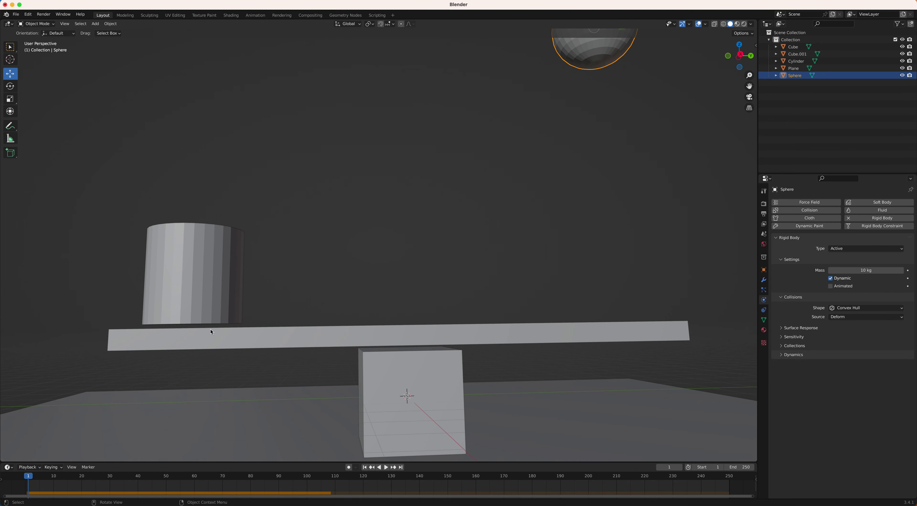
{"action": "middle_click_drag", "start_coordinate": [395, 352], "coordinate": [386, 364]}
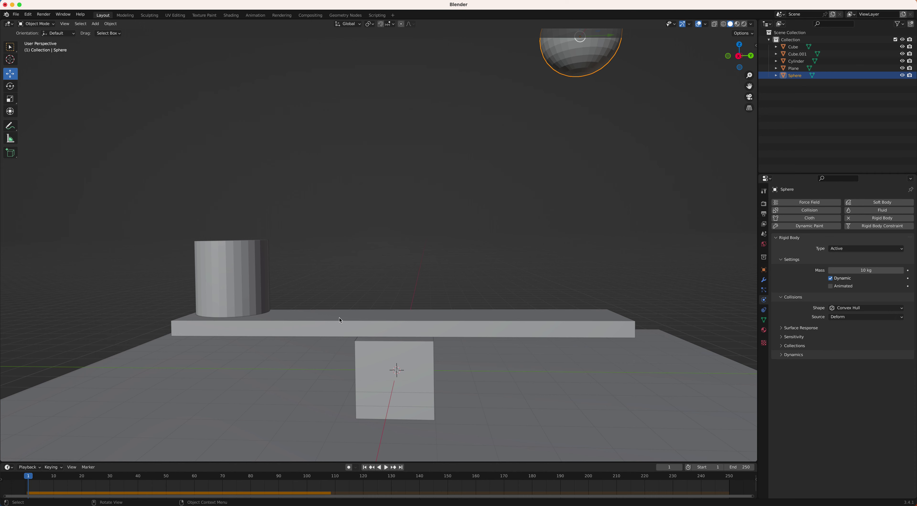
{"action": "left_click", "coordinate": [230, 261]}
{"action": "left_click_drag", "start_coordinate": [232, 249], "coordinate": [232, 256]}
{"action": "middle_click_drag", "start_coordinate": [271, 303], "coordinate": [277, 298]}
- Play the simulation with the lowered cylinder and return to the first frame
{"action": "left_click", "coordinate": [386, 467]}
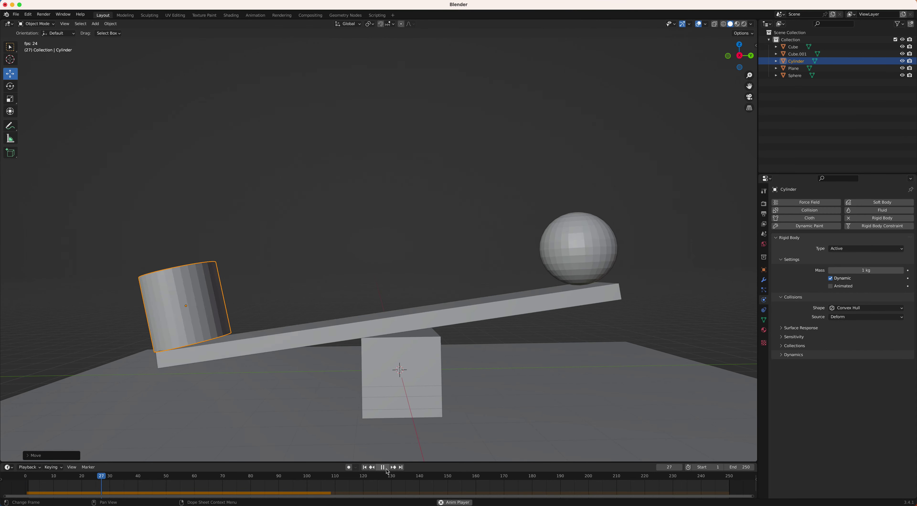
{"action": "left_click", "coordinate": [383, 467]}
{"action": "left_click", "coordinate": [364, 467]}
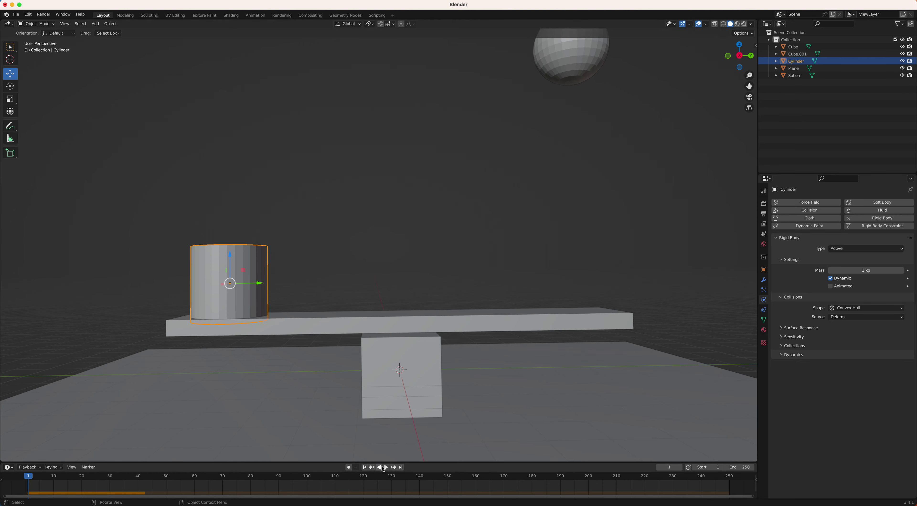
- Lower the cylinder along Z until it passes through the plank, play the simulation and return to the first frame
{"action": "left_click_drag", "start_coordinate": [230, 254], "coordinate": [230, 277]}
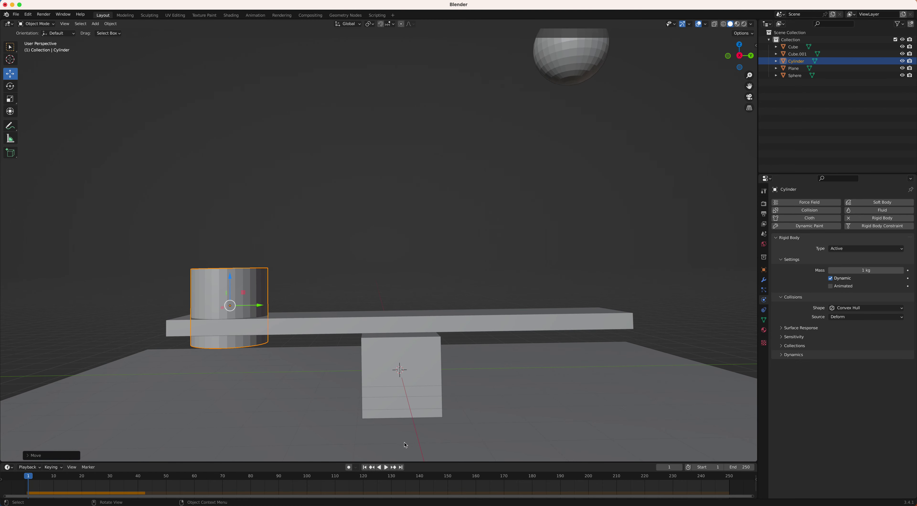
{"action": "left_click", "coordinate": [386, 469]}
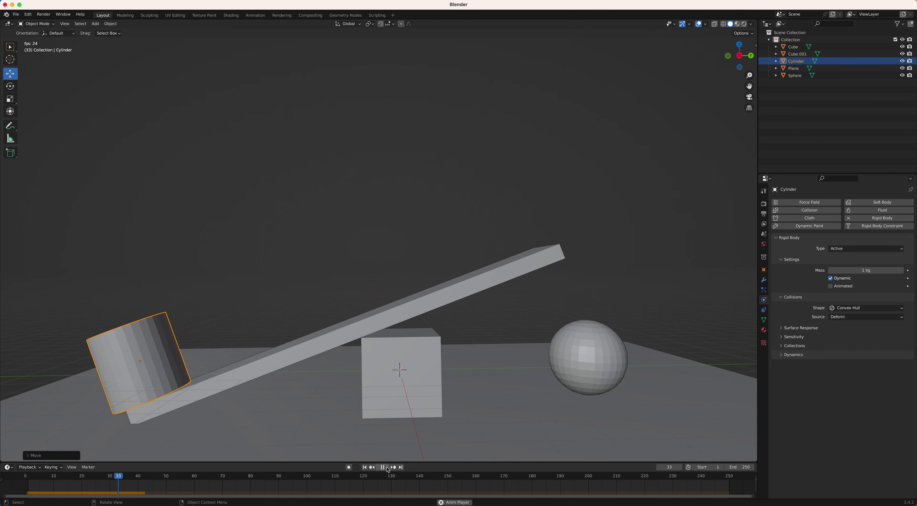
{"action": "left_click", "coordinate": [384, 467]}
{"action": "left_click", "coordinate": [366, 468]}
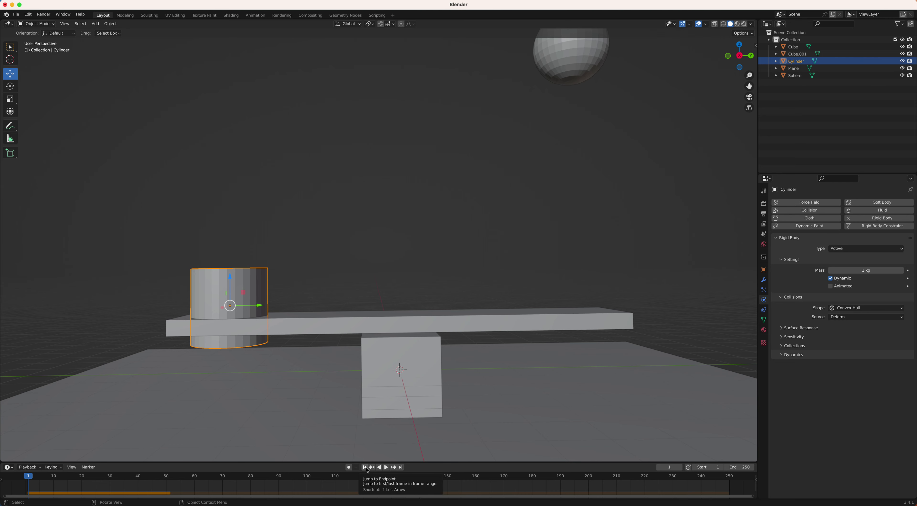
- Raise the cylinder along Z onto the plank's top surface and set its rigid body mass to 0.2 kg
{"action": "left_click_drag", "start_coordinate": [230, 275], "coordinate": [229, 235]}
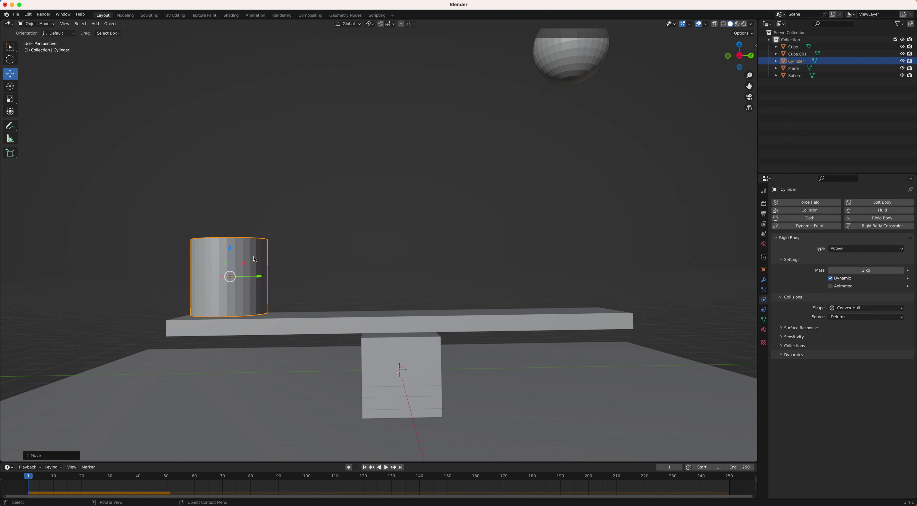
{"action": "left_click", "coordinate": [849, 271]}
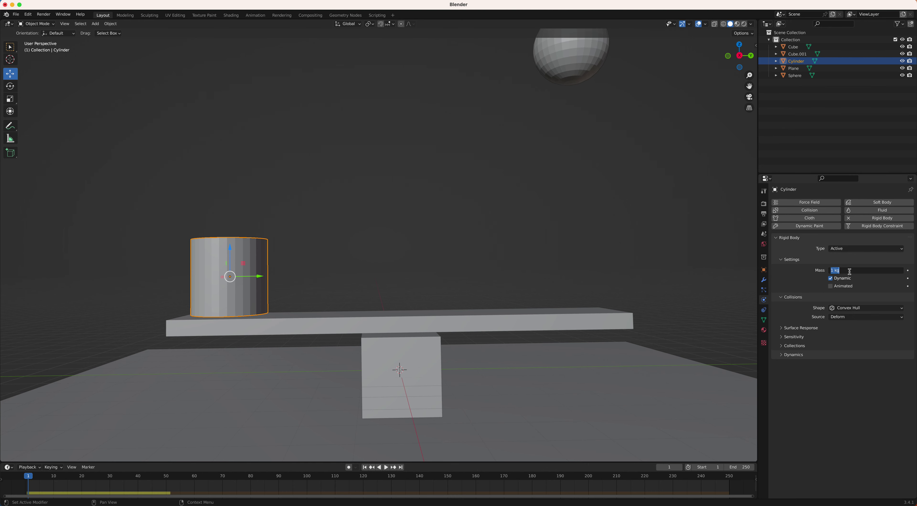
{"action": "key", "text": "BackSpace"}
{"action": "key", "text": "Return"}
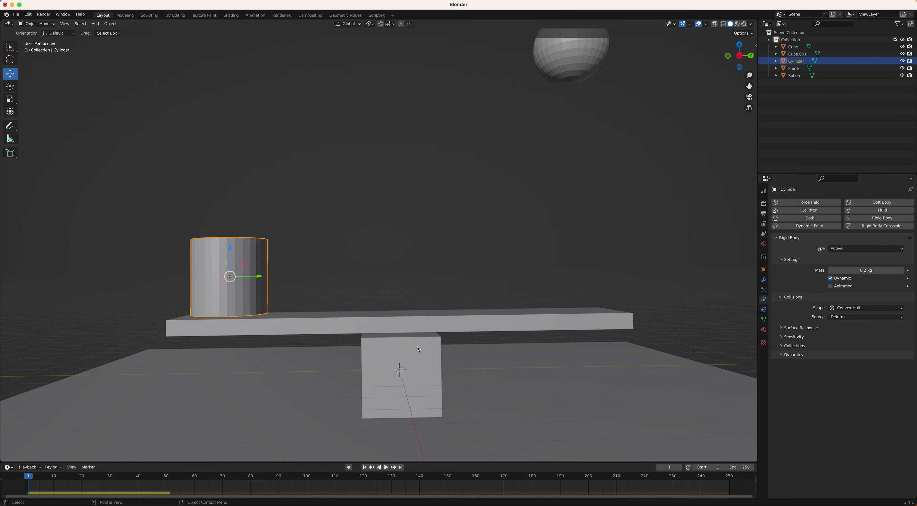
- Play the simulation with the lighter cylinder and stop it once the objects have been thrown off the seesaw
{"action": "scroll", "coordinate": [454, 377], "scroll_direction": "up", "scroll_amount": 10}
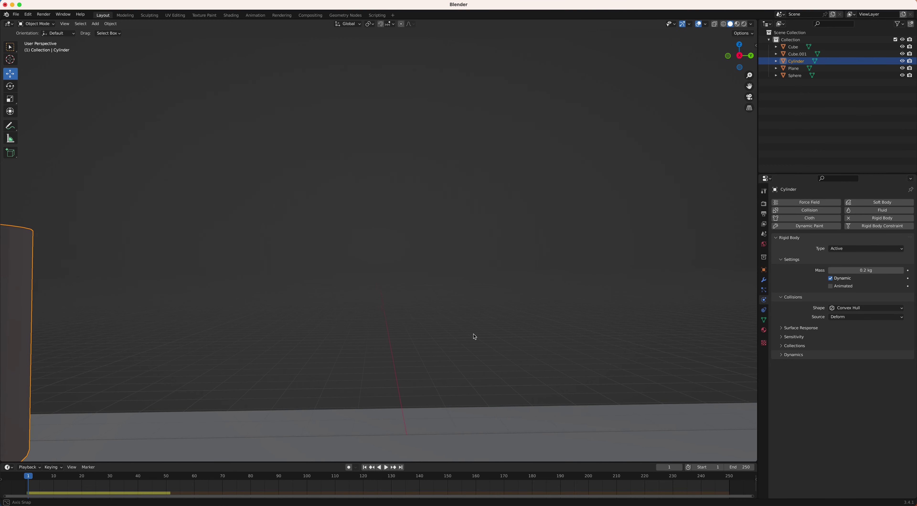
{"action": "scroll", "coordinate": [475, 336], "scroll_direction": "down", "scroll_amount": 12}
{"action": "middle_click_drag", "start_coordinate": [459, 344], "coordinate": [461, 357]}
{"action": "left_click", "coordinate": [386, 466]}
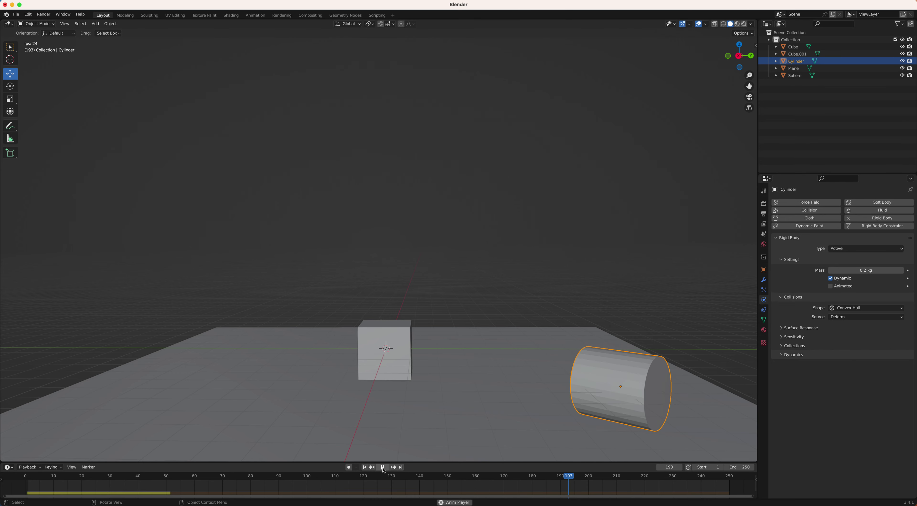
{"action": "key", "text": "space"}
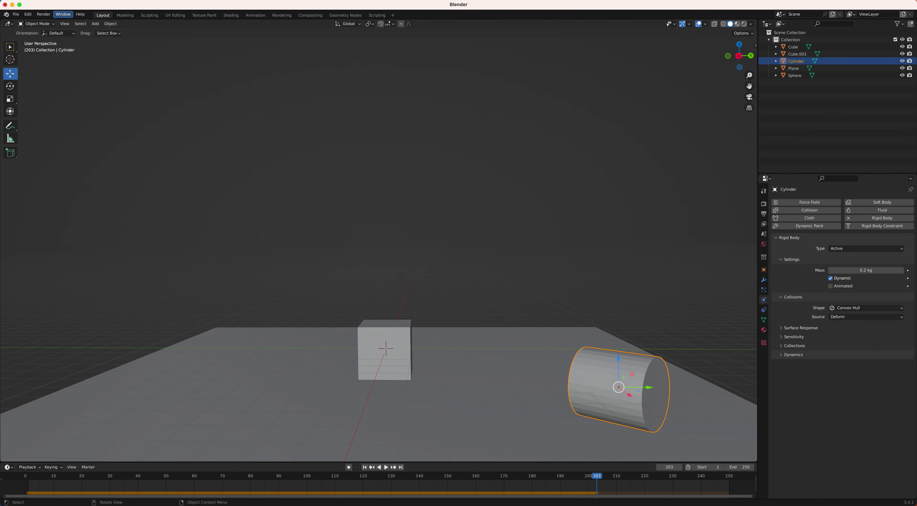
{"action": "mouse_move", "coordinate": [420, 504]}
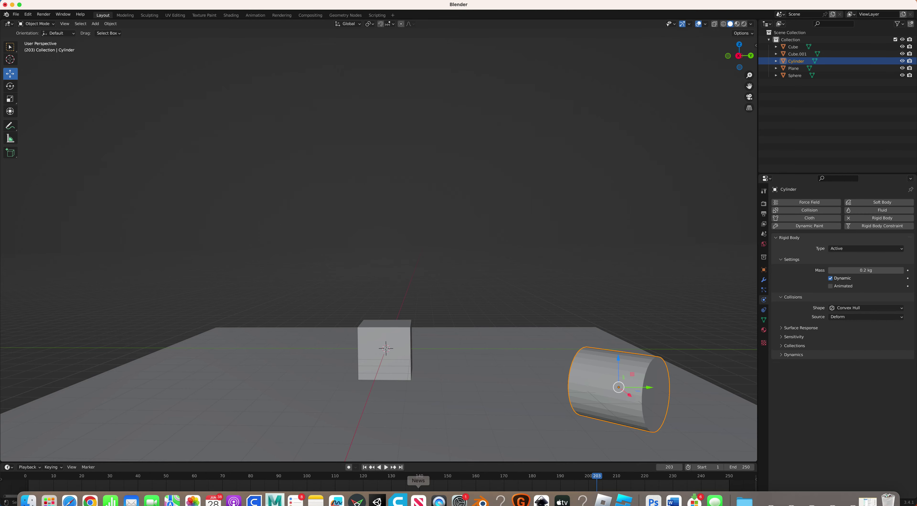
{"action": "left_click", "coordinate": [439, 492]}
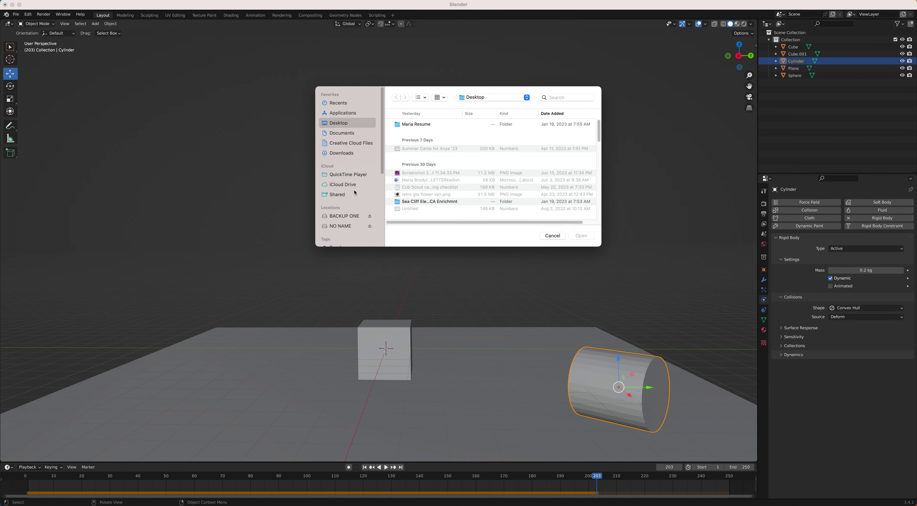